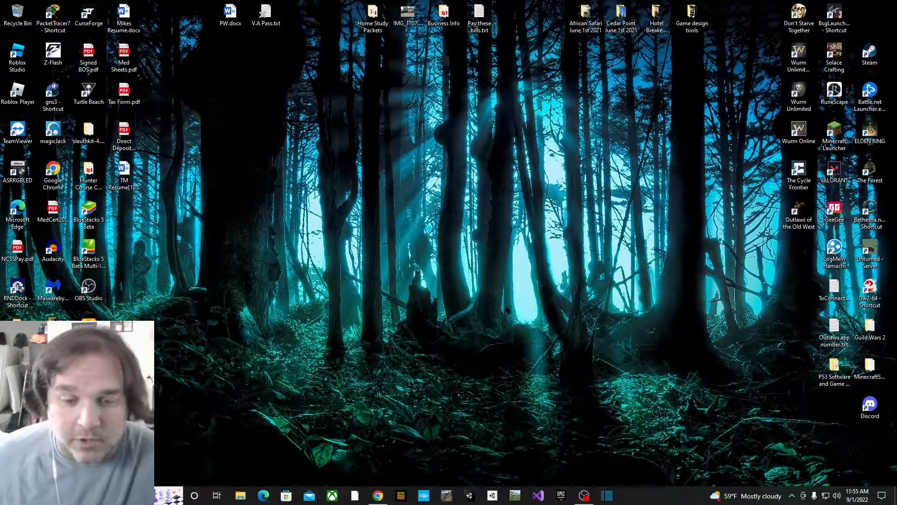
Step: Switch to Chrome and search Google for "Reaper"
left_click(378, 495)
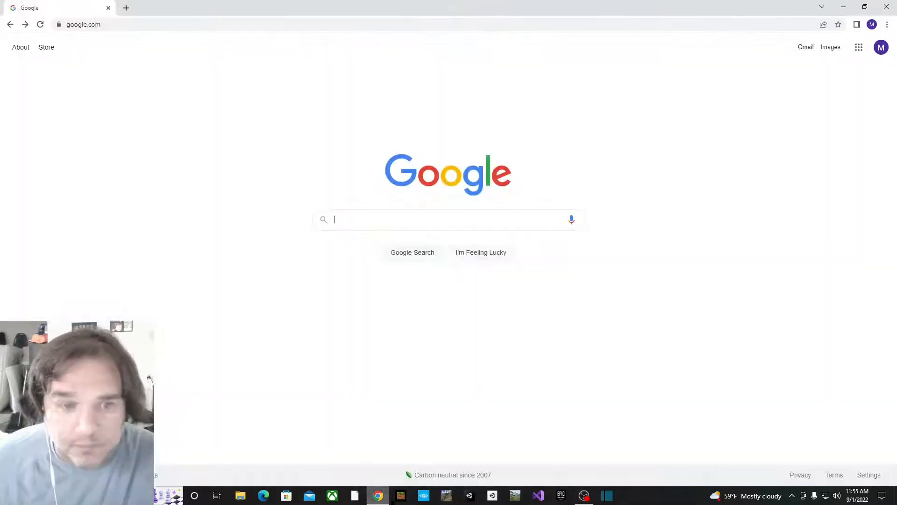
left_click(374, 217)
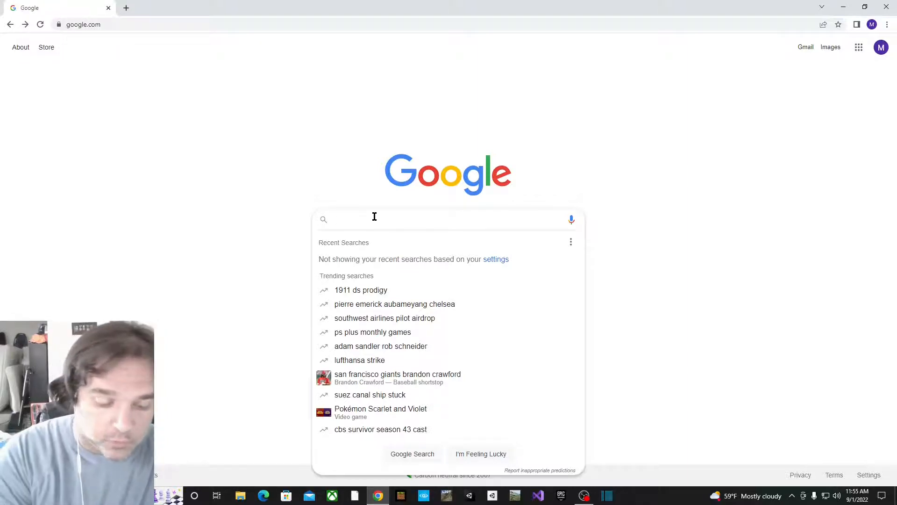
type("Reaper")
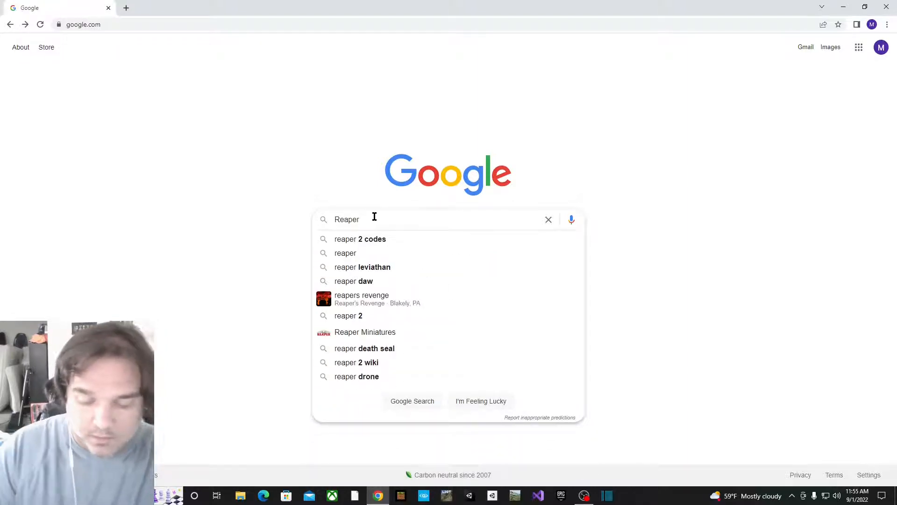
key("Return")
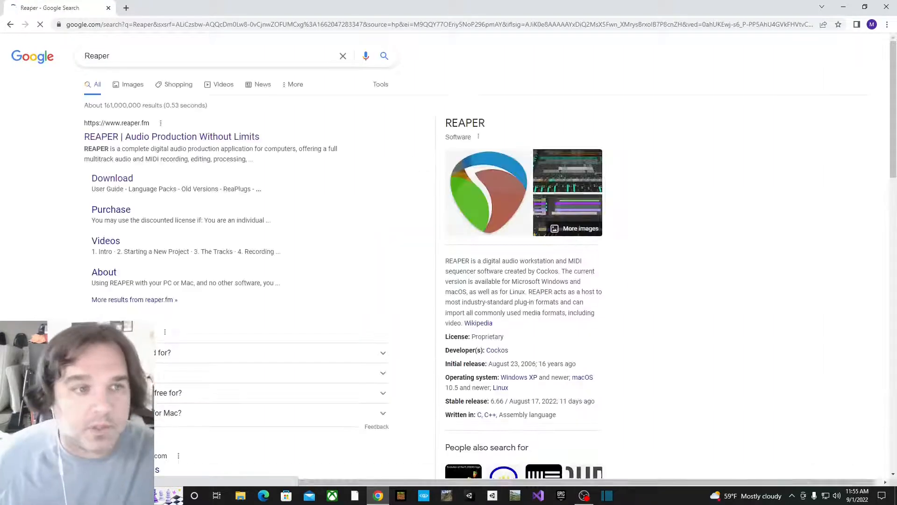
Step: Download the Windows 64-bit REAPER v6.66 installer from the official site and accept its license agreement
left_click(152, 137)
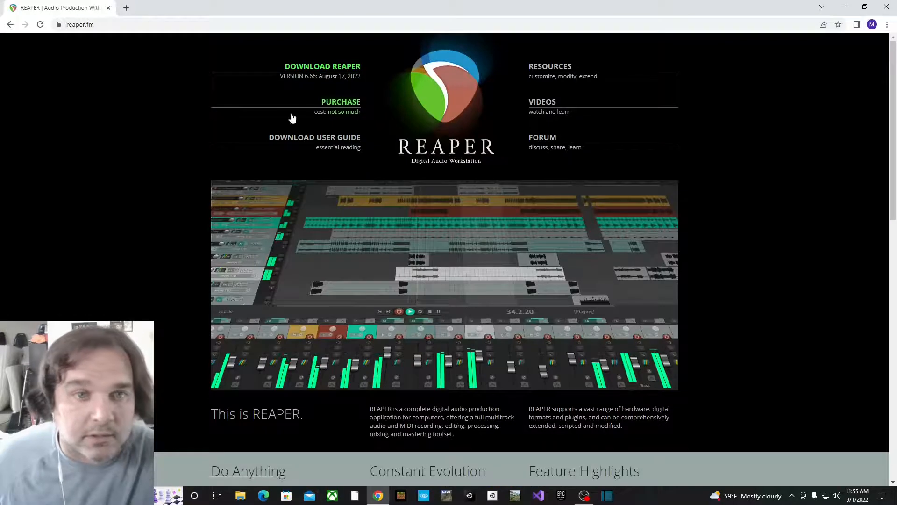
left_click(344, 67)
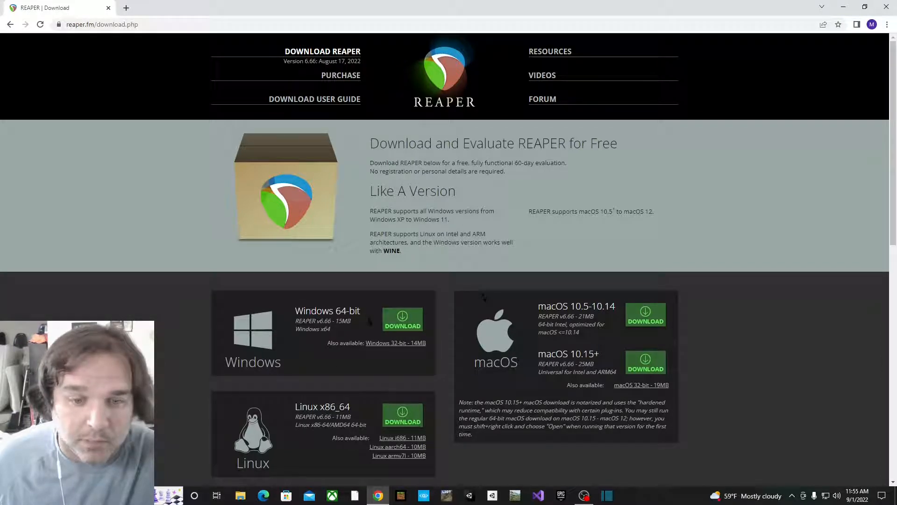
left_click(403, 323)
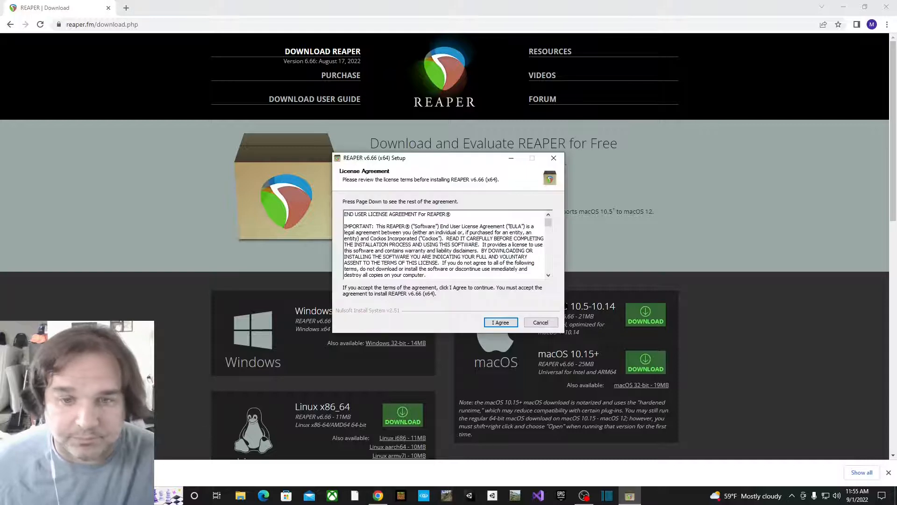
left_click(498, 323)
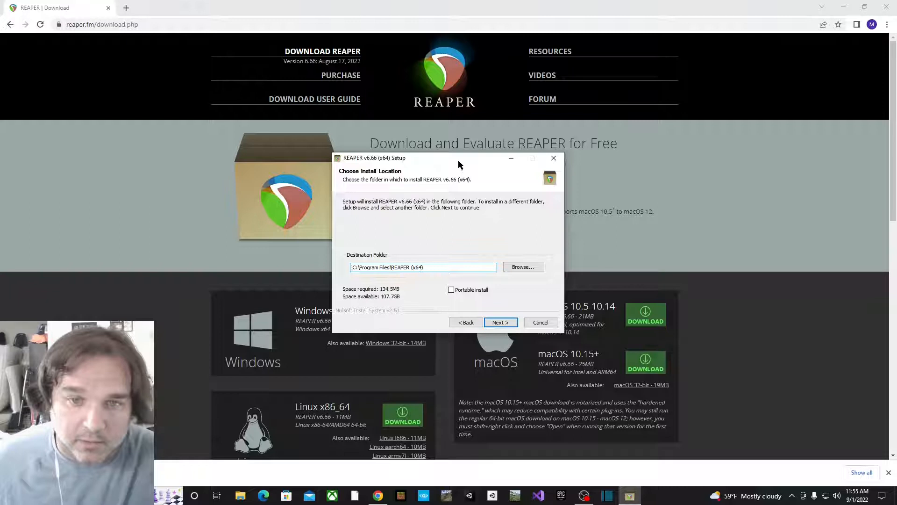
left_click_drag(458, 164, 477, 118)
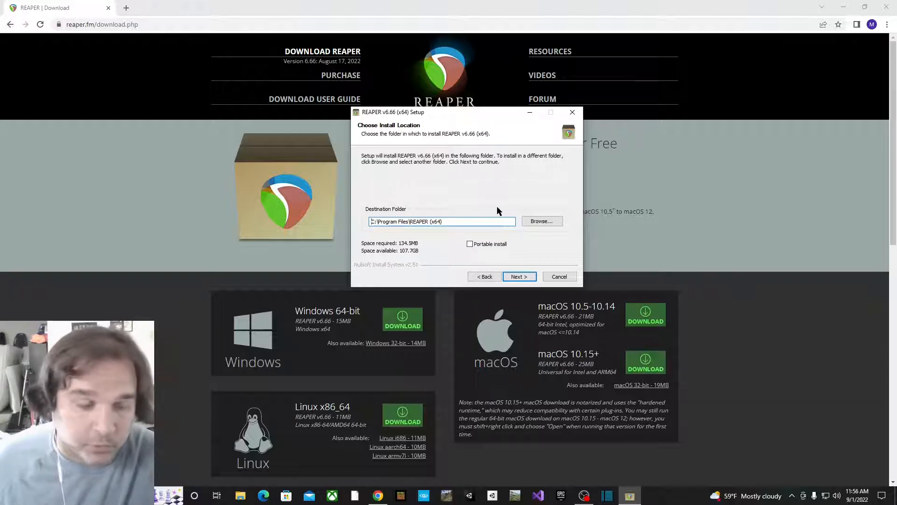
Step: Choose the VST2 folder under C:\Program Files\Common Files as REAPER's install location
left_click(532, 223)
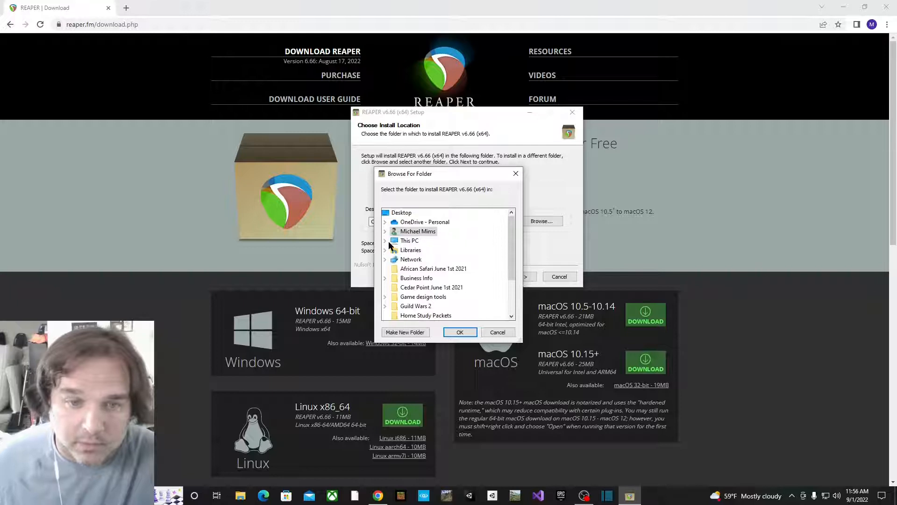
left_click(386, 241)
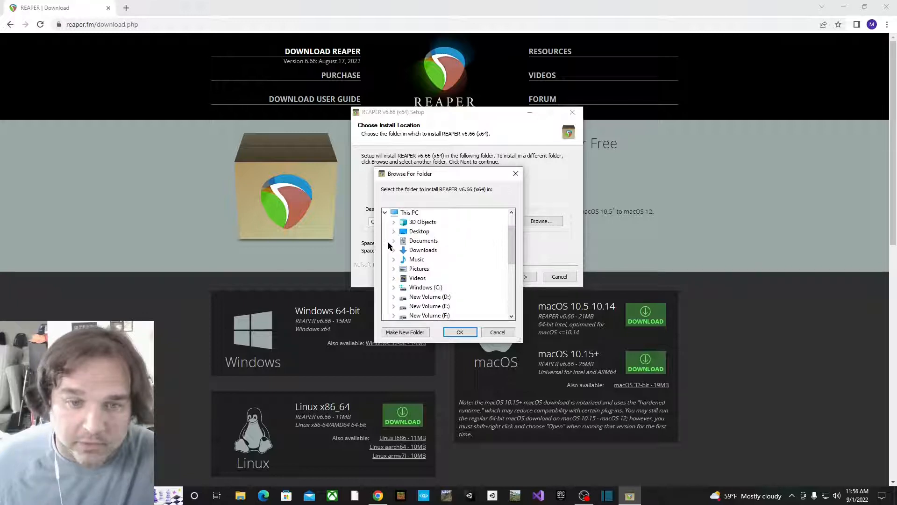
left_click(413, 288)
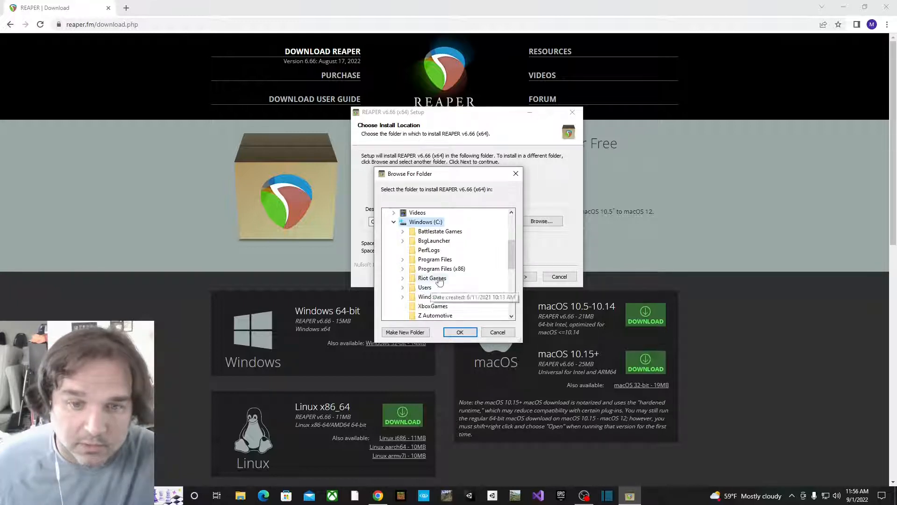
left_click(443, 260)
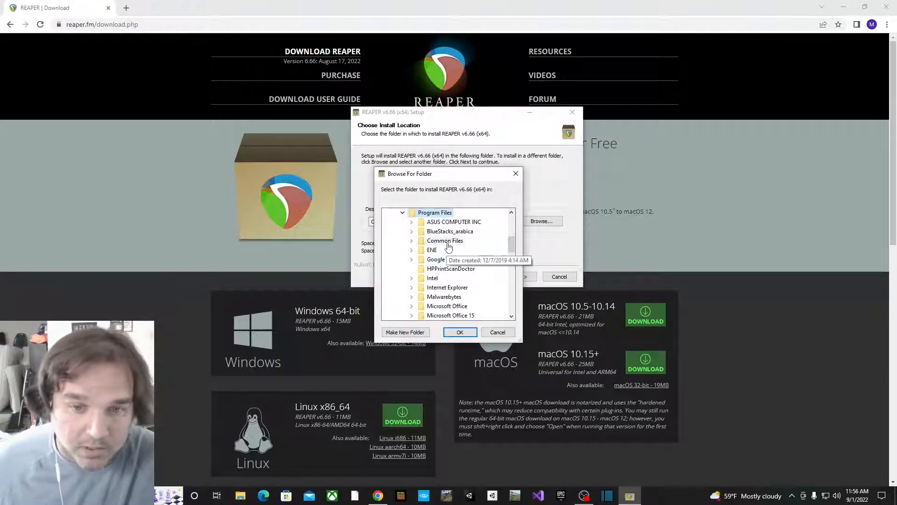
left_click(447, 241)
scroll(448, 261, "down", 1)
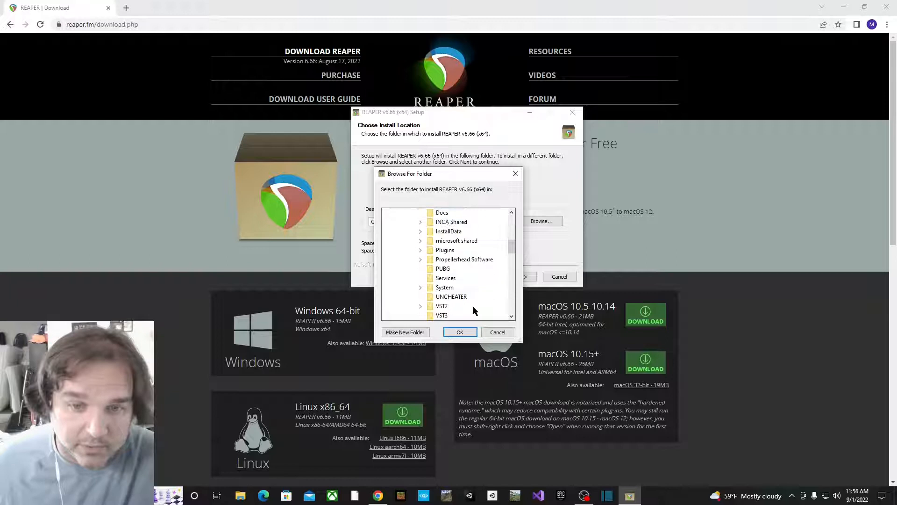
left_click(442, 307)
left_click(460, 332)
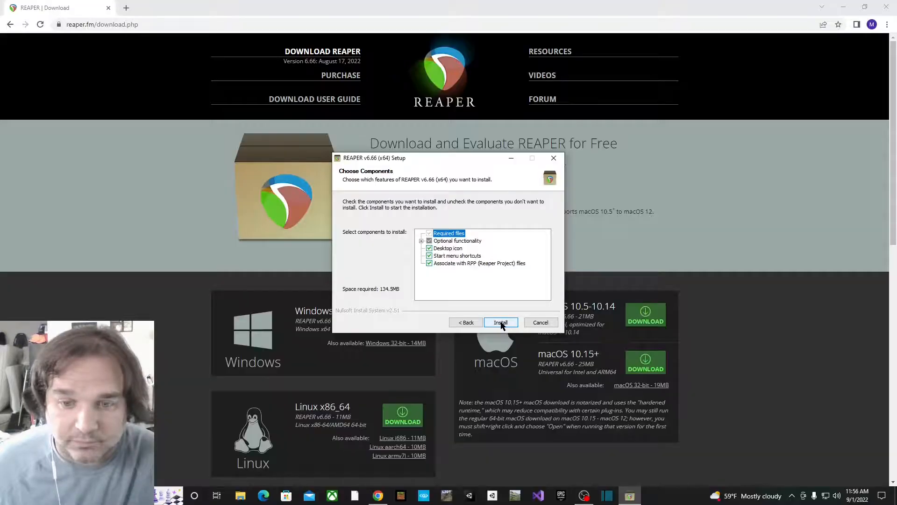
Step: Install REAPER with the preselected components and finish the setup without launching the program
left_click(501, 323)
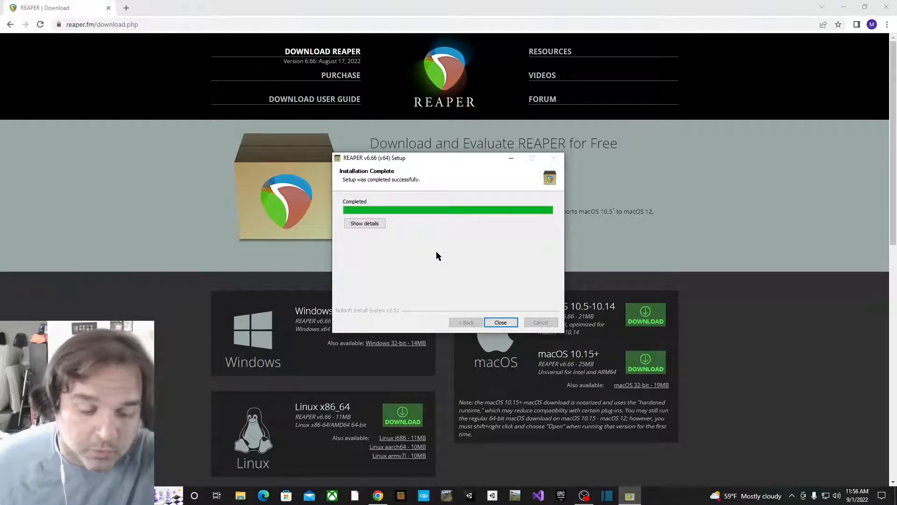
left_click(499, 322)
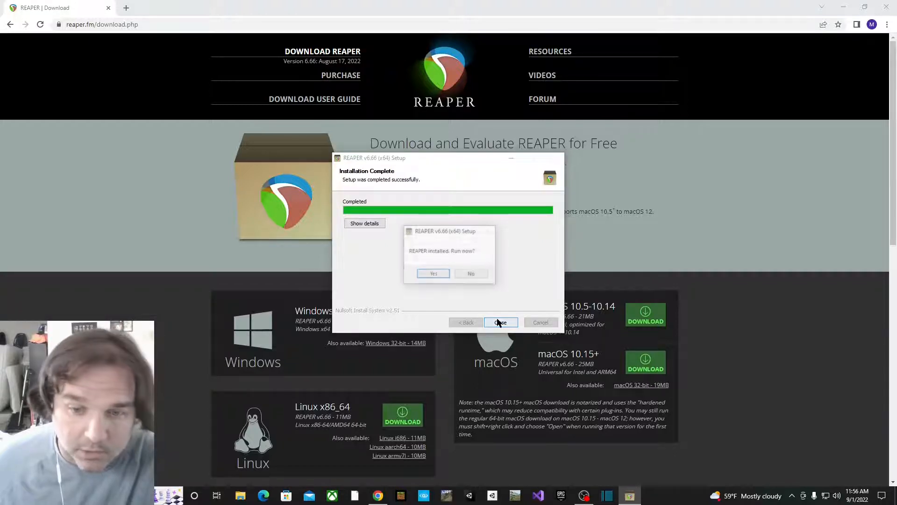
left_click(467, 273)
Step: Switch to OBS and examine the plug-ins available to the VST 2.x Plug-in filter on Mic/Aux
left_click(585, 496)
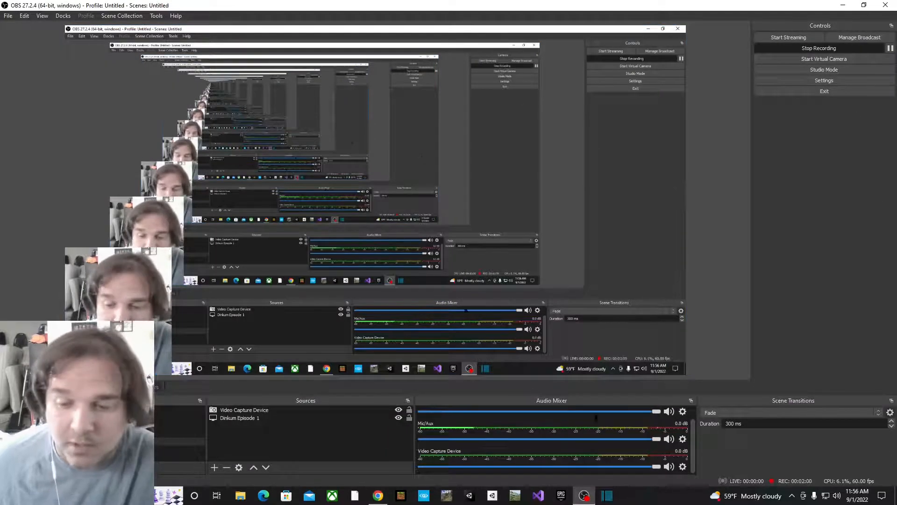
left_click(683, 439)
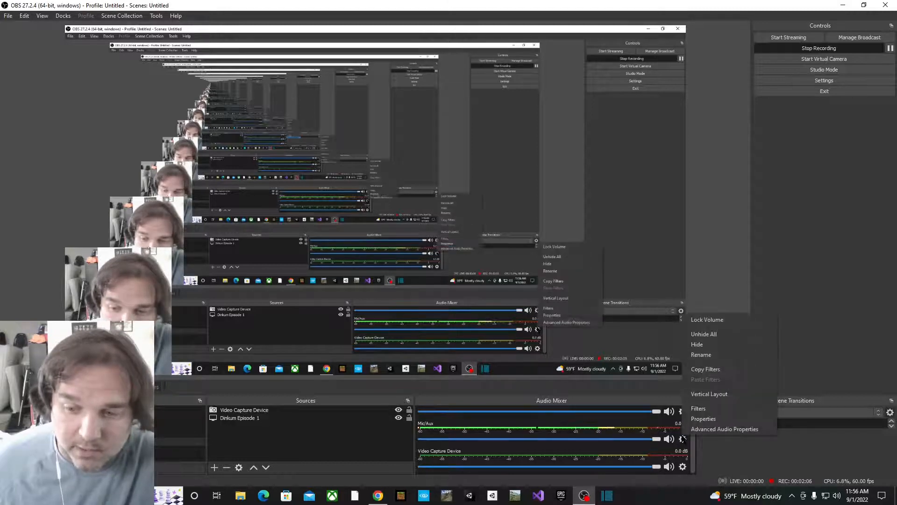
left_click(698, 409)
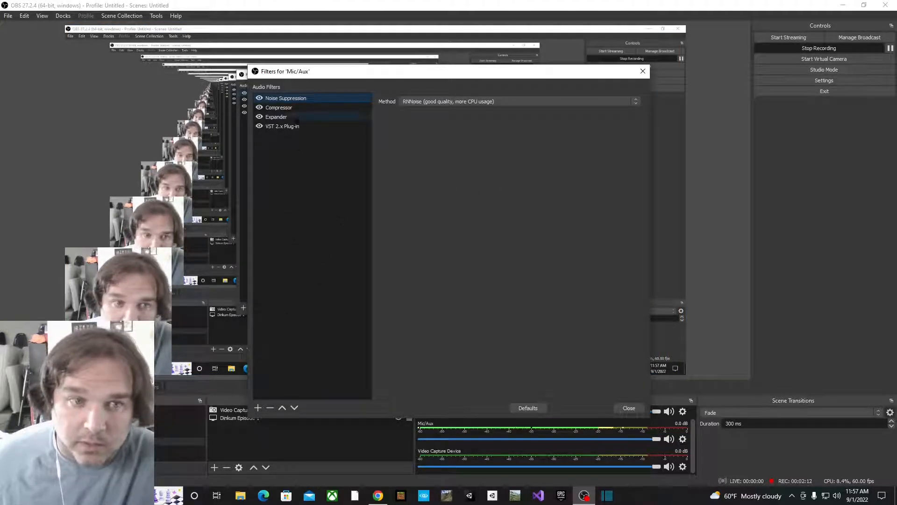
left_click(292, 128)
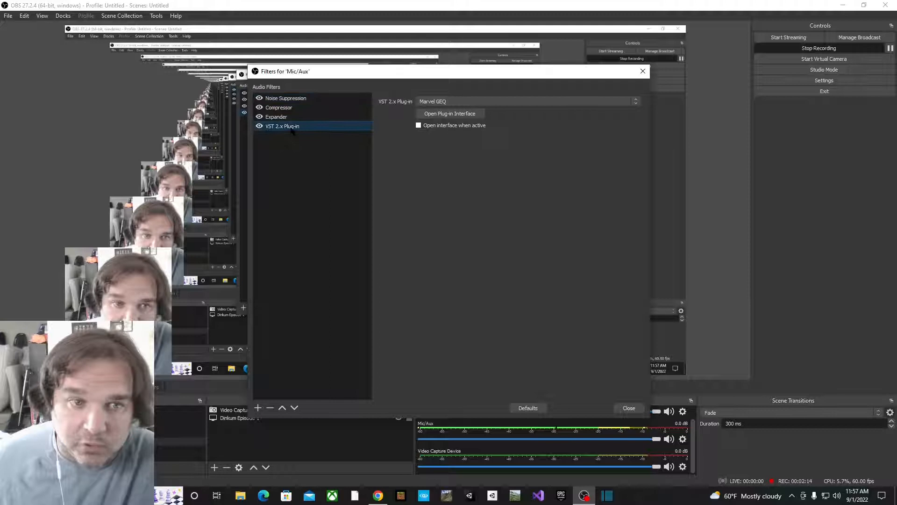
left_click(462, 103)
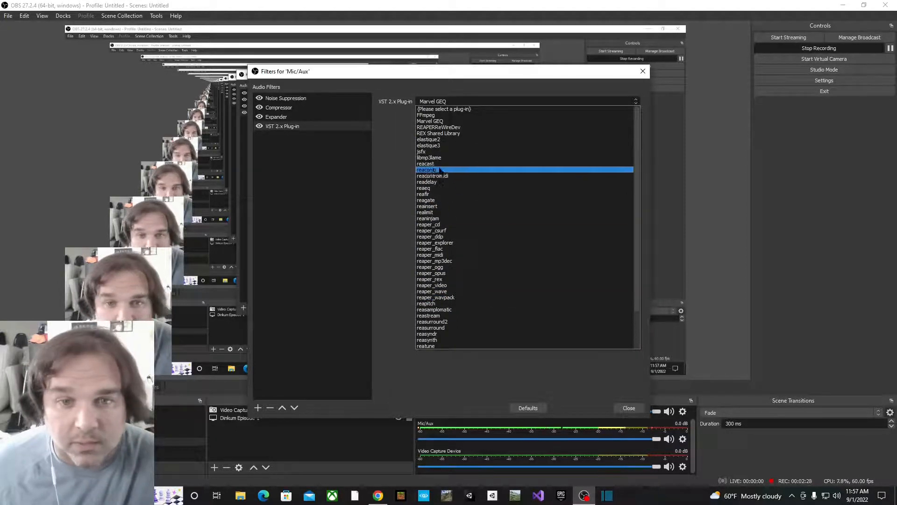
scroll(428, 252, "down", 2)
scroll(428, 276, "up", 2)
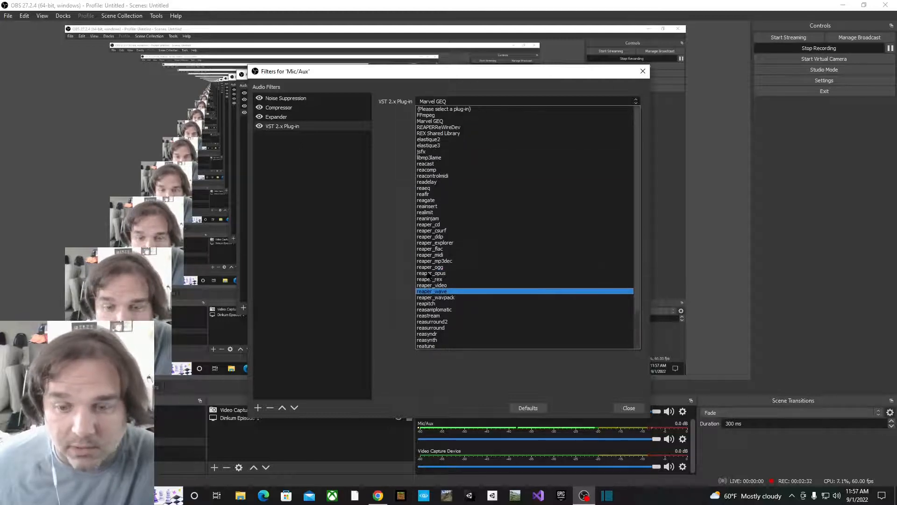
left_click(624, 409)
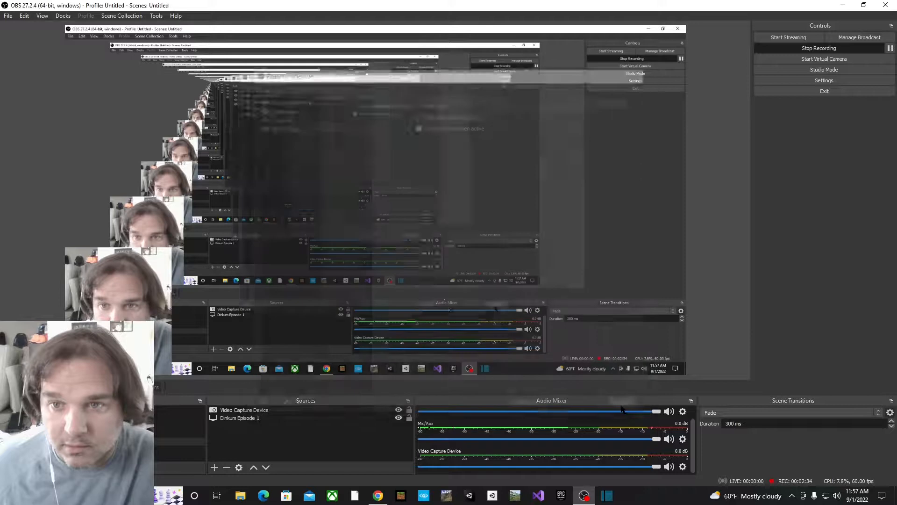
left_click(849, 5)
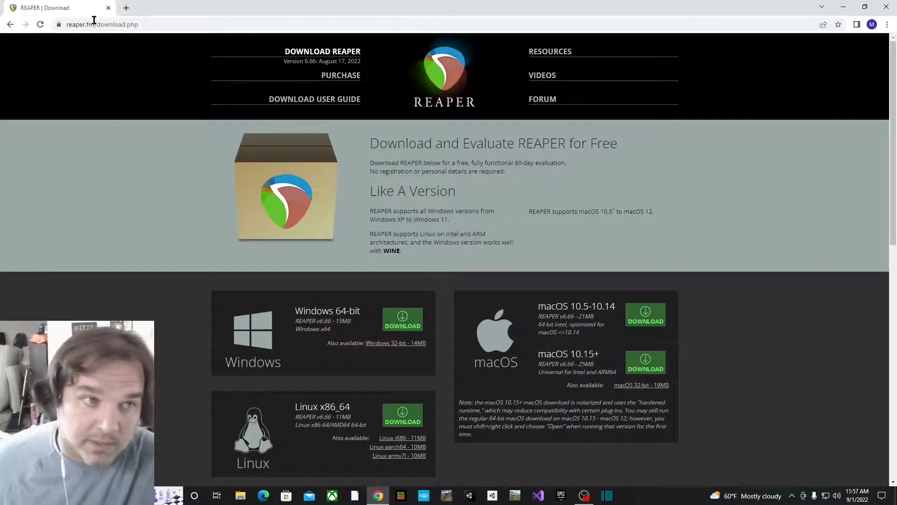
Step: Go back to the Google results in Chrome and search for "Reaper plugins"
left_click(7, 27)
left_click(7, 27)
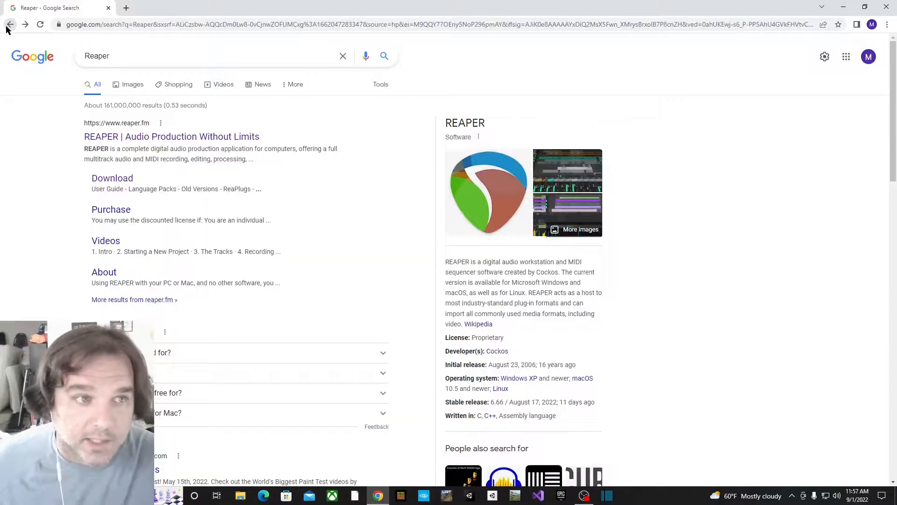
left_click(148, 57)
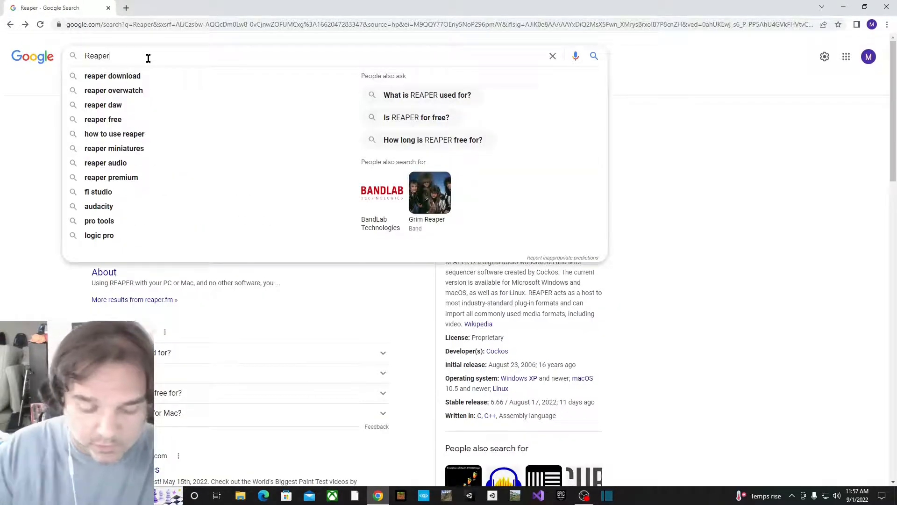
type("plugins")
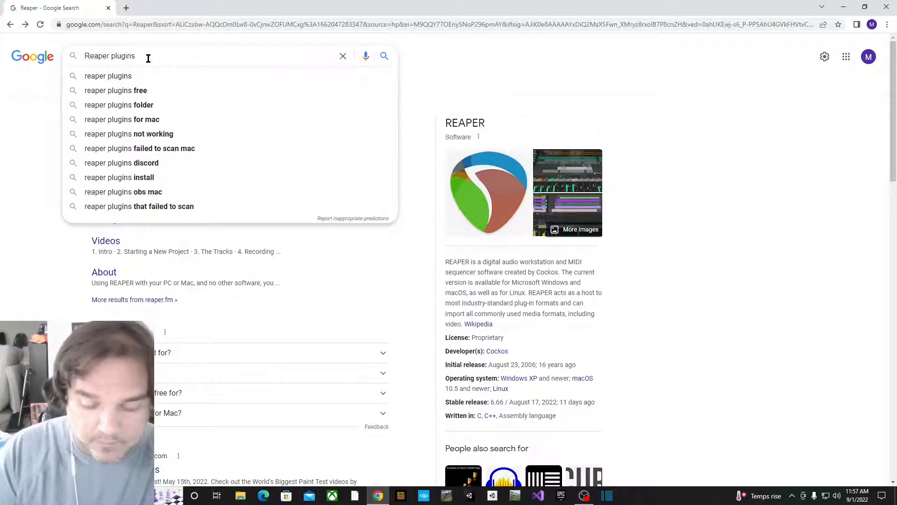
key("Return")
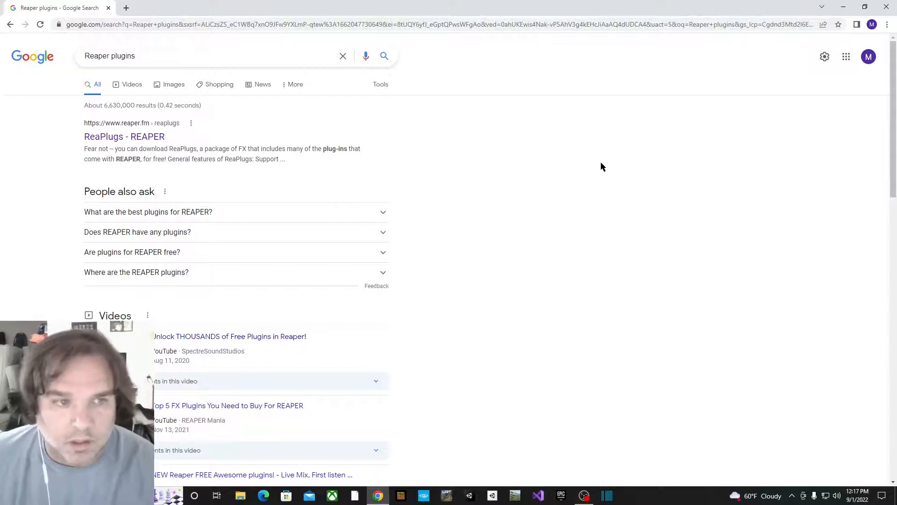
Step: Download the ReaPlugs VST v2.36 64-bit installer, go through its setup up to the install location, and quit it
left_click(134, 140)
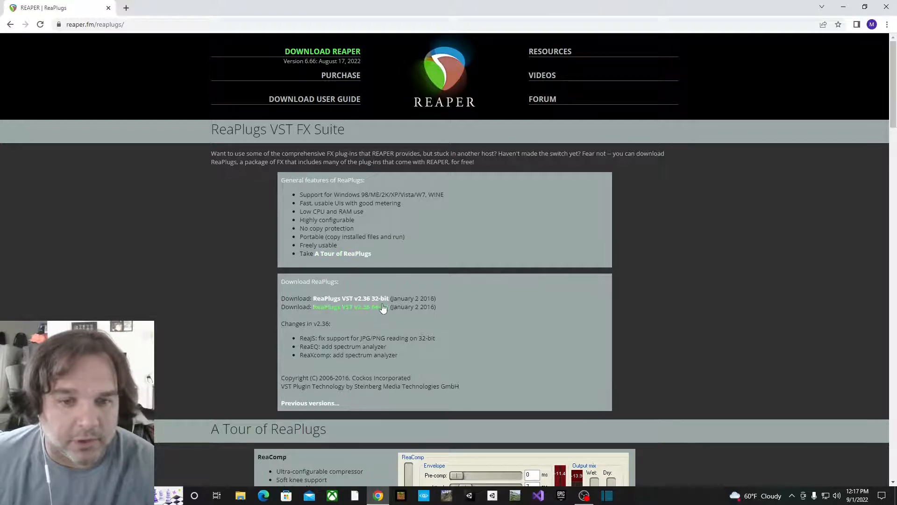
left_click(354, 309)
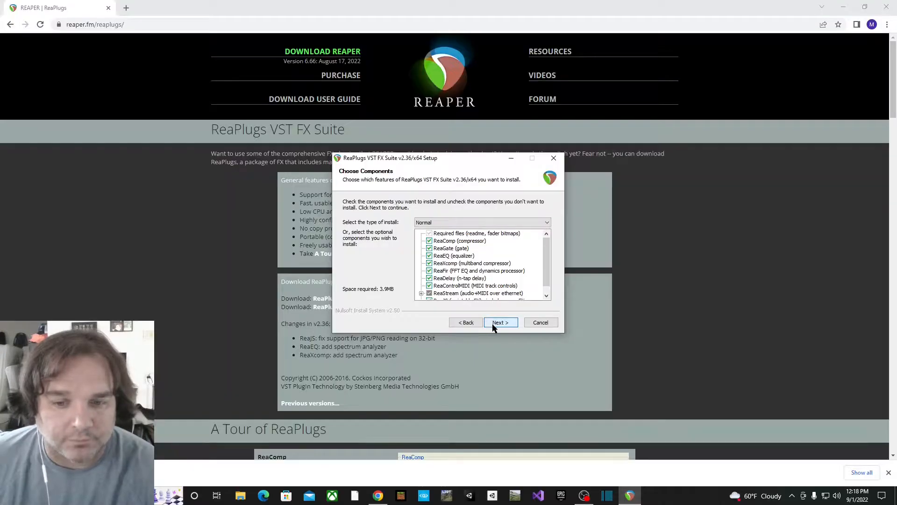
left_click(493, 326)
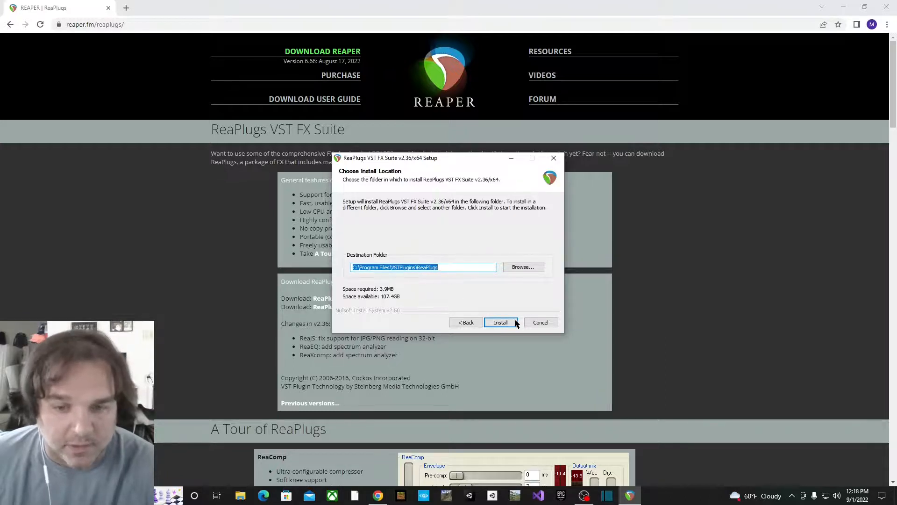
left_click(539, 325)
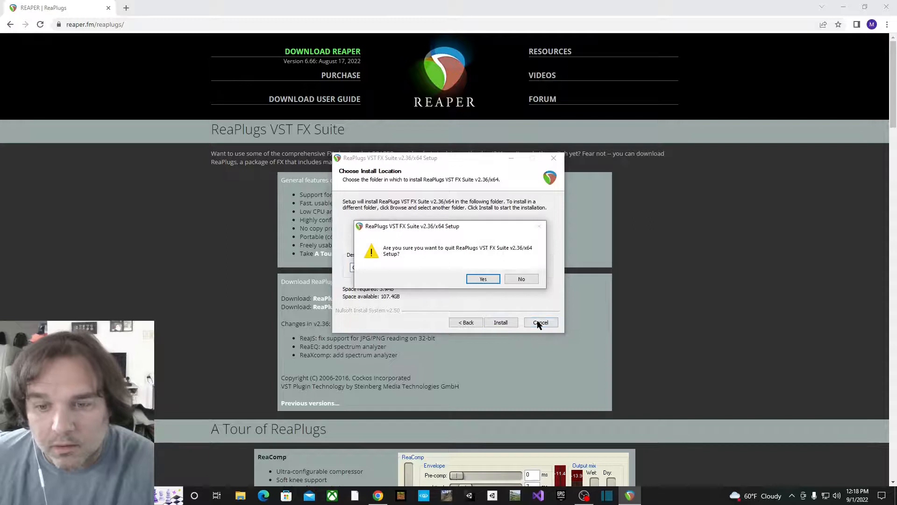
left_click(483, 280)
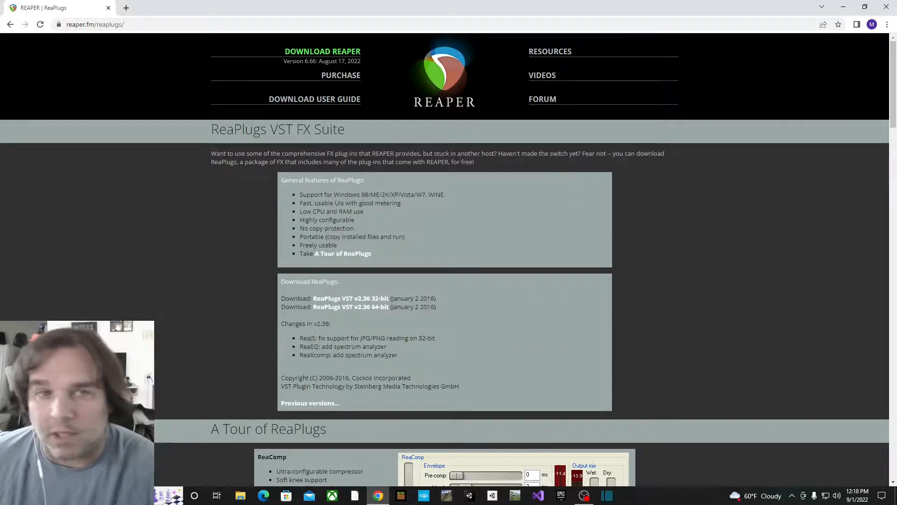
left_click(845, 6)
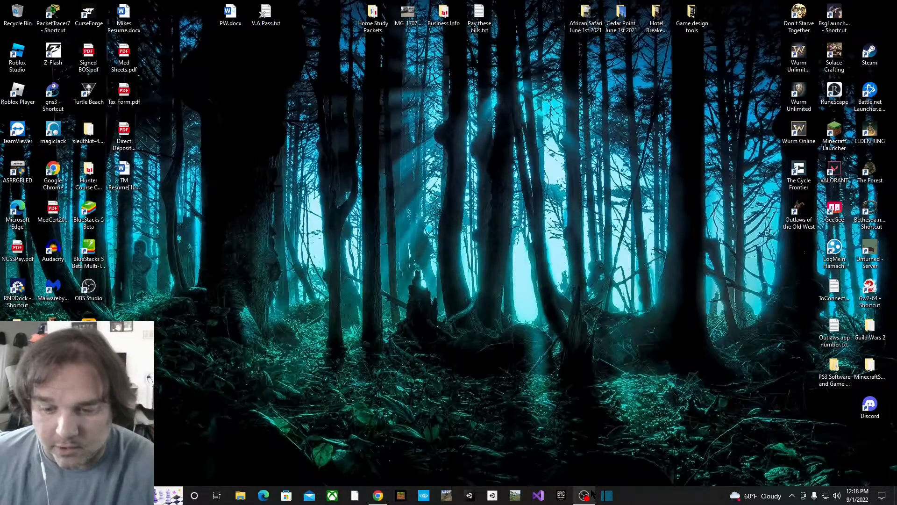
Step: Switch to OBS, review the plug-in choices of the VST 2.x Plug-in filter on Mic/Aux, and close the filters without changing the selection
left_click(588, 494)
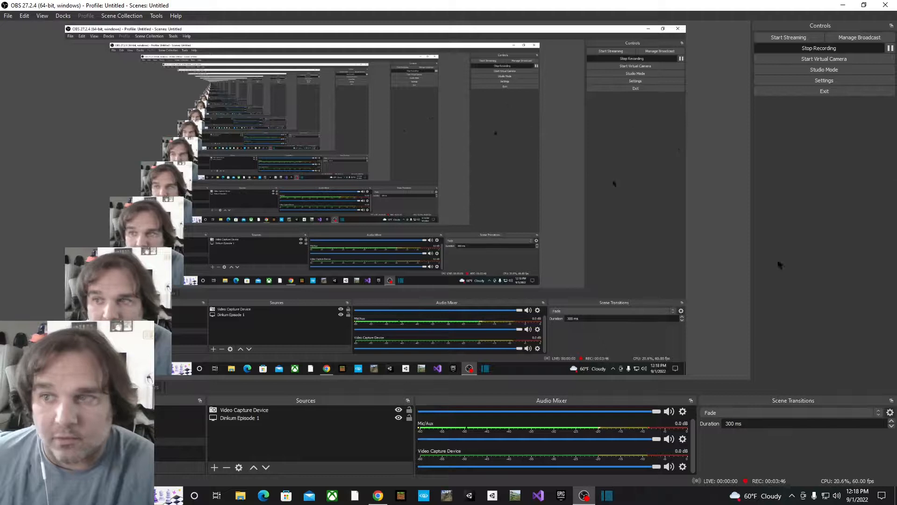
left_click(683, 439)
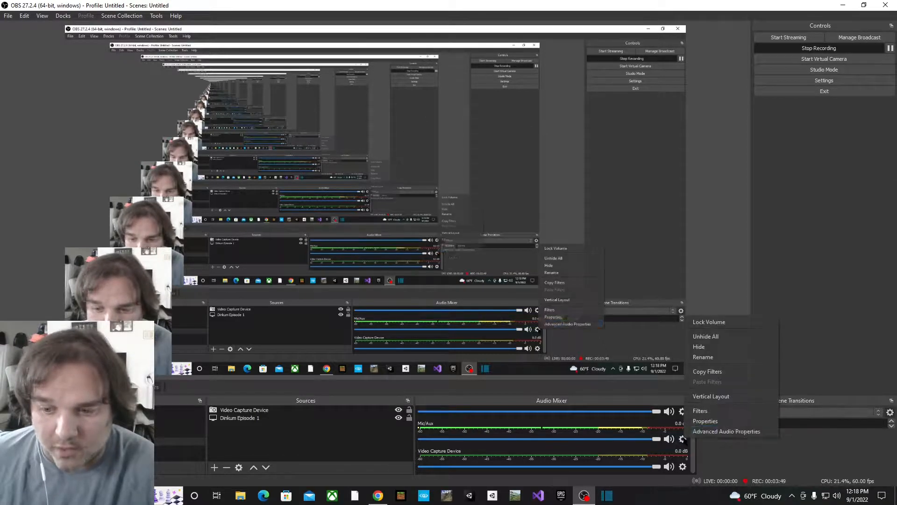
left_click(706, 413)
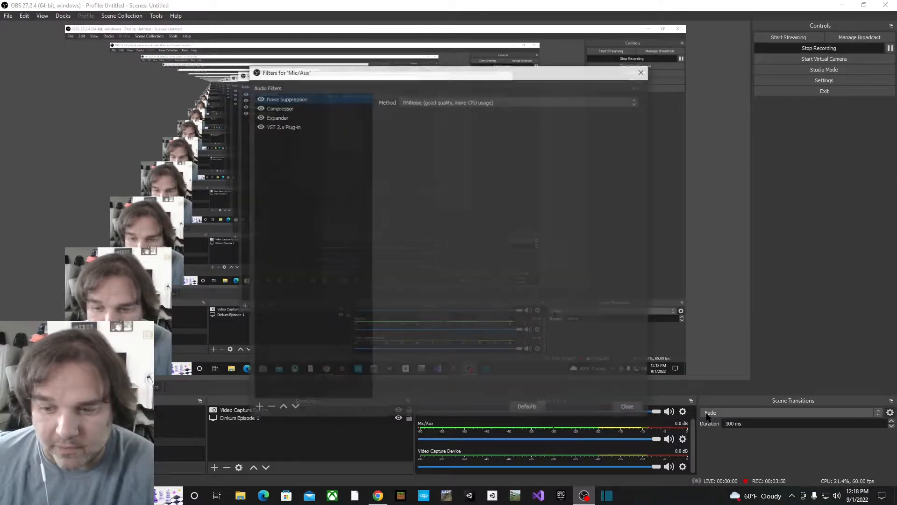
left_click(284, 126)
left_click(435, 101)
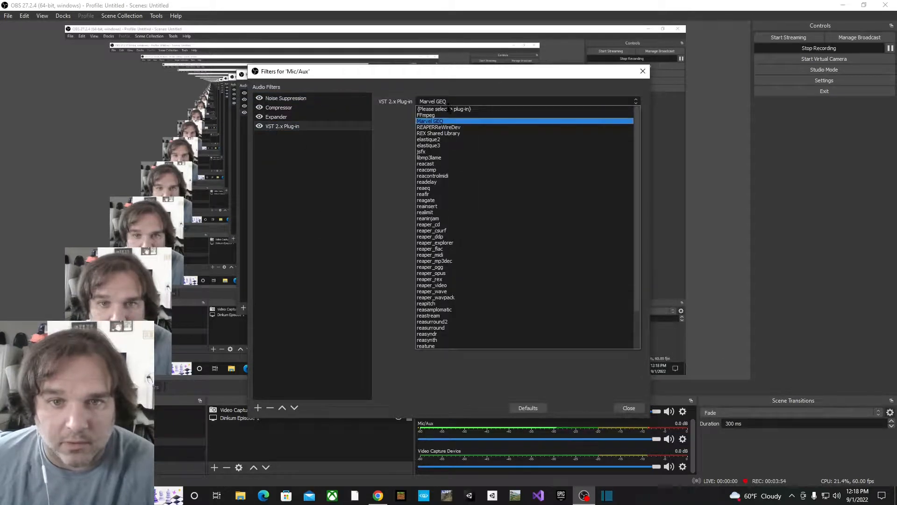
scroll(449, 262, "down", 2)
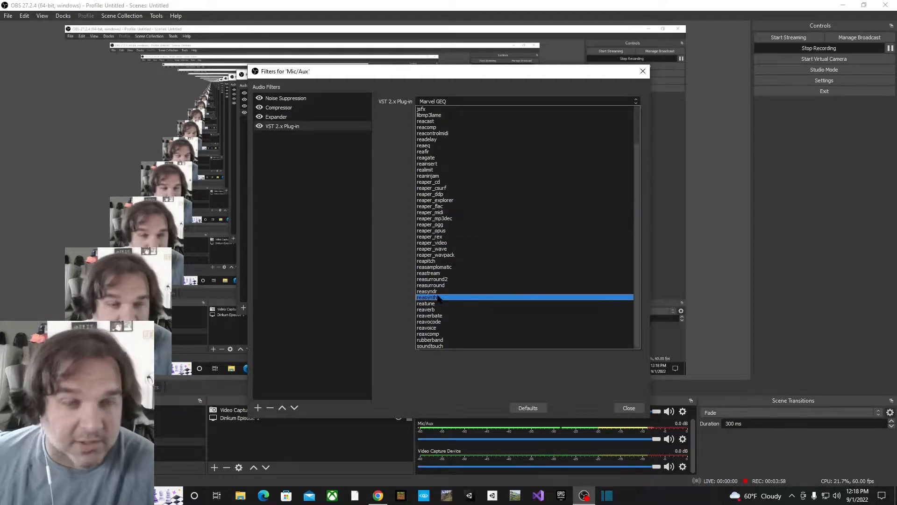
scroll(433, 280, "up", 2)
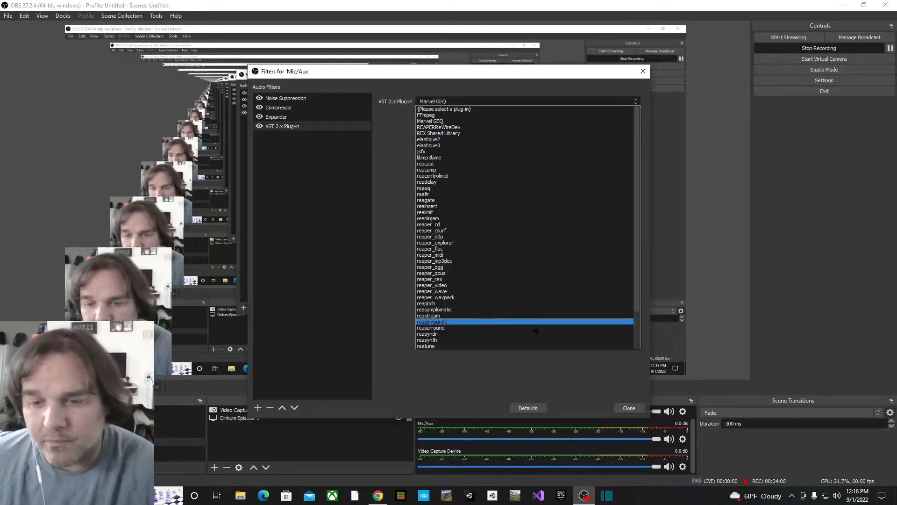
left_click(629, 407)
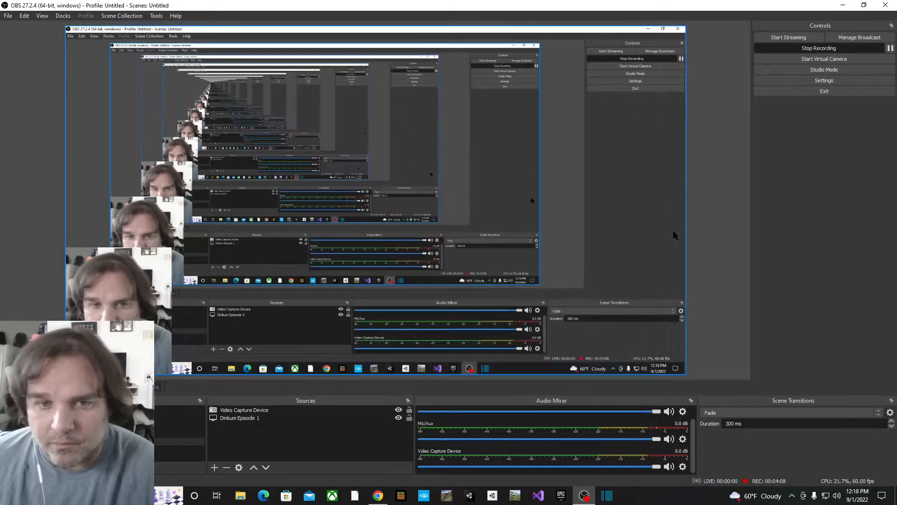